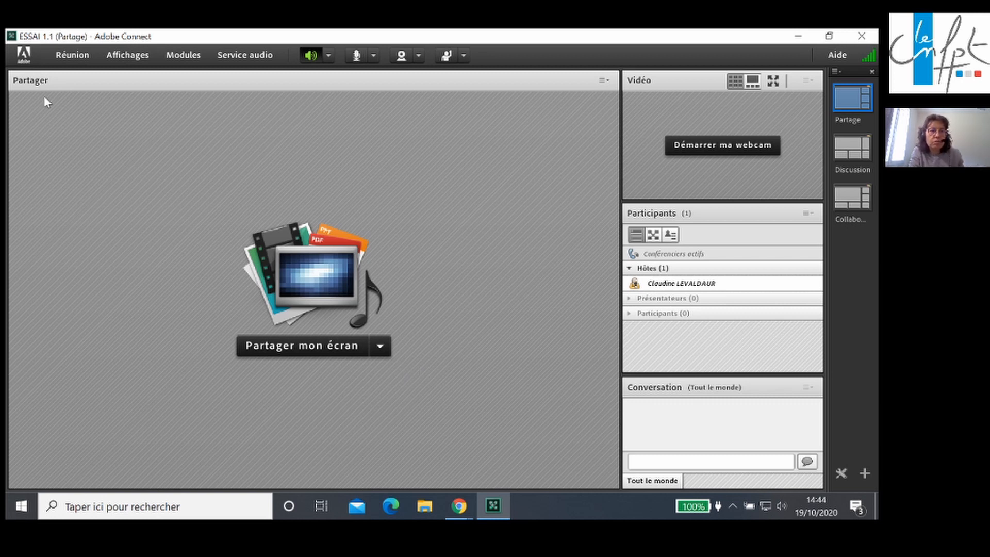
Start transferring a room background image from the computer in the general meeting preferences, and browse to the formation adobe folder
left_click(75, 57)
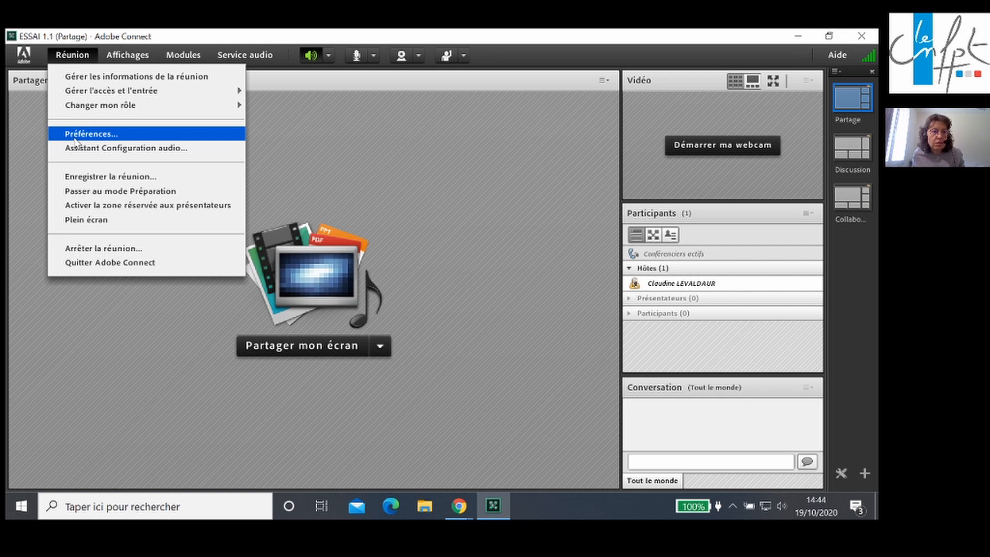
left_click(76, 137)
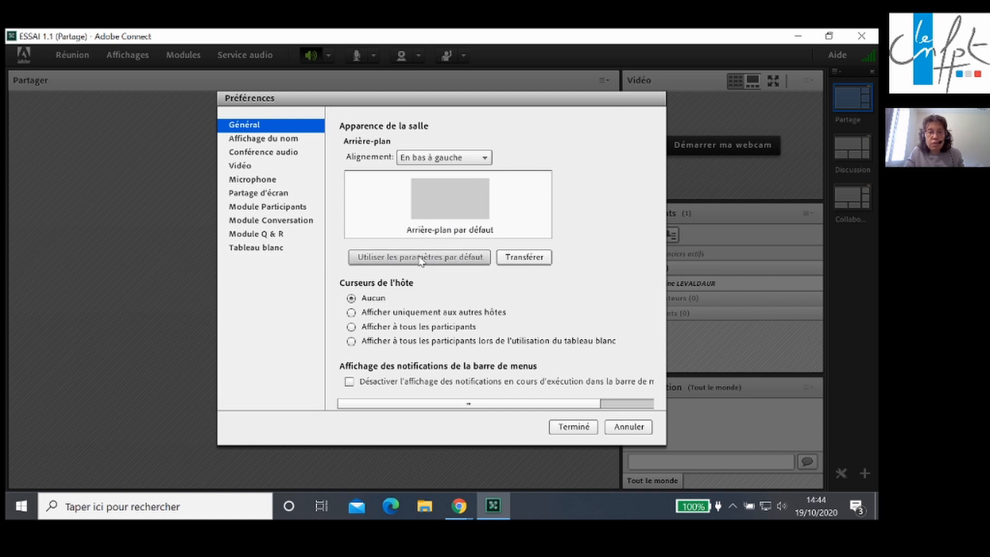
left_click(524, 258)
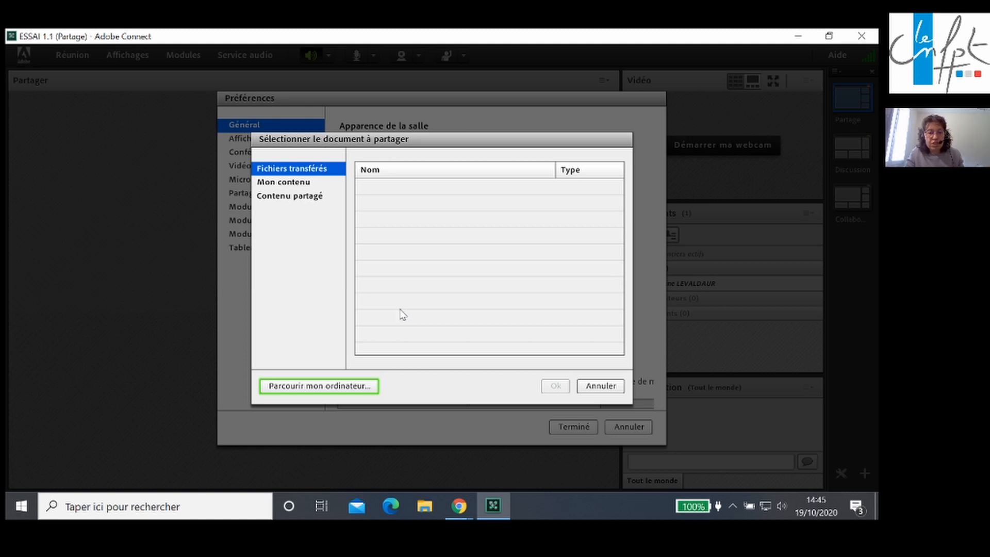
left_click(310, 391)
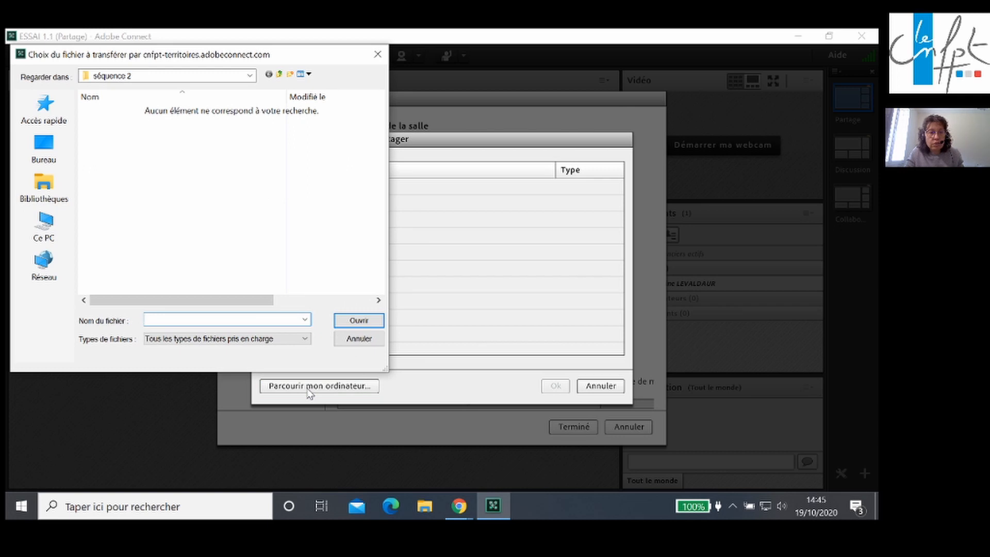
left_click(250, 76)
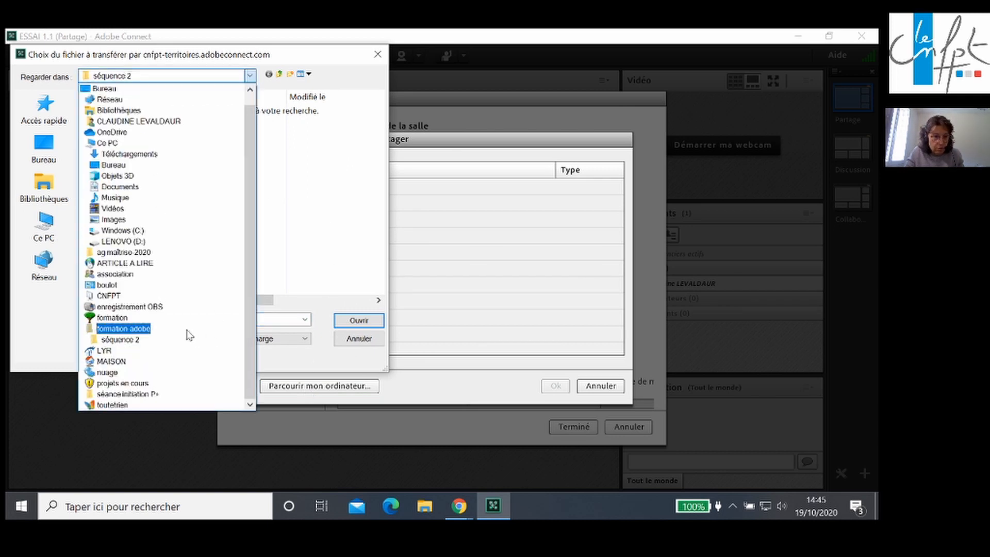
left_click(190, 329)
double_click(116, 164)
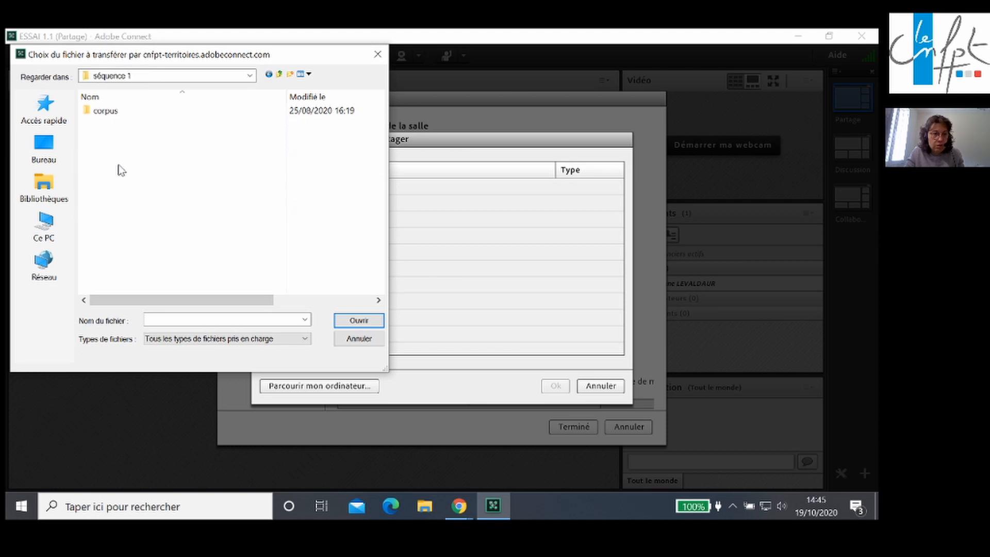
left_click(110, 116)
double_click(110, 116)
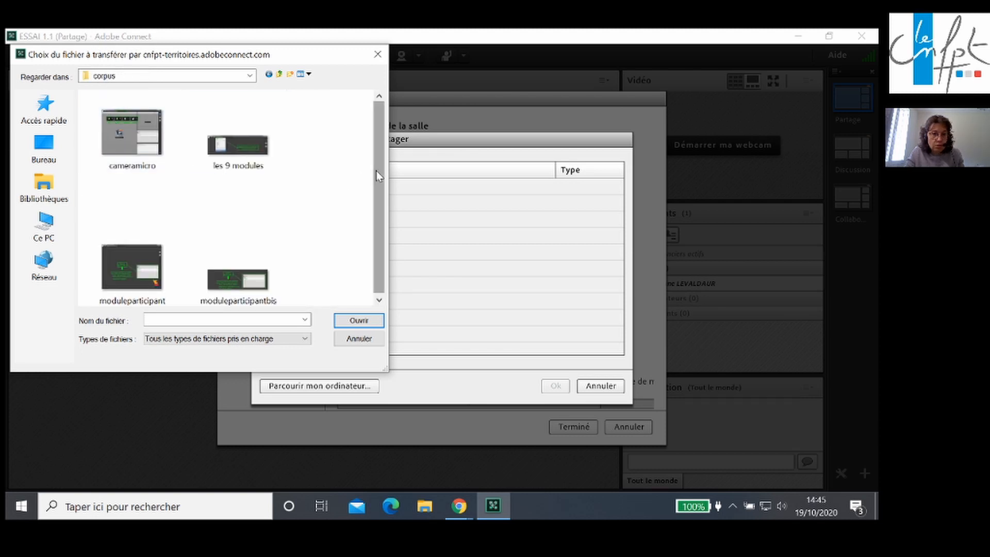
left_click(250, 76)
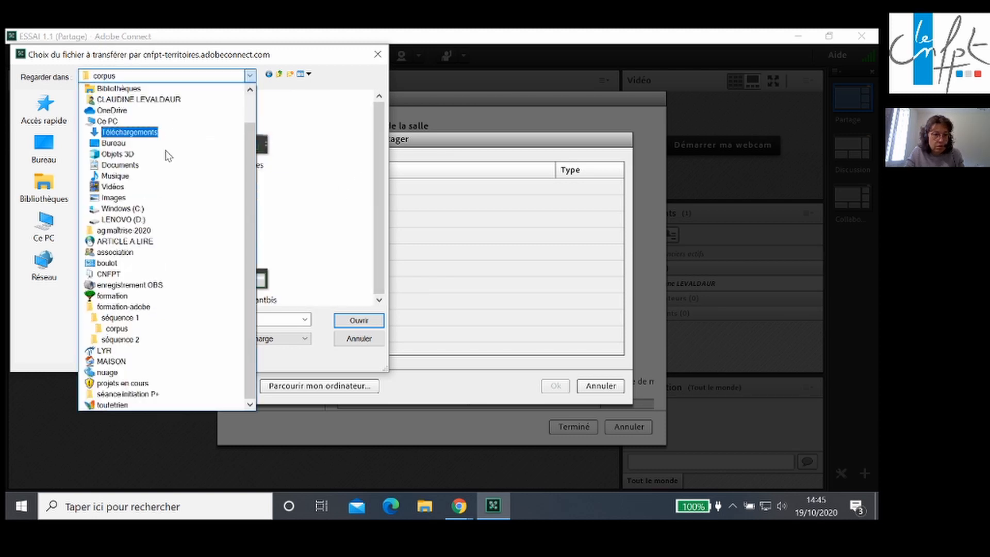
left_click(124, 307)
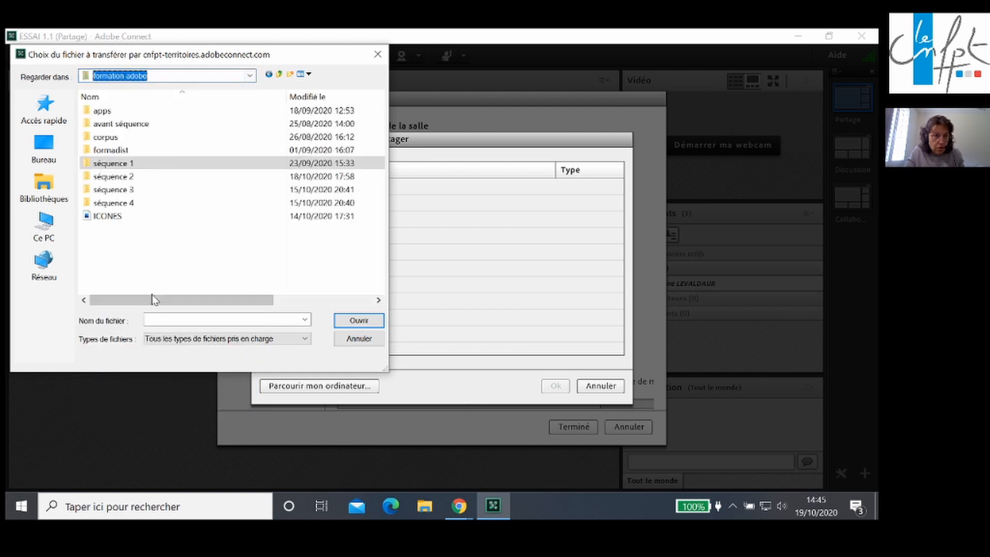
Choose the meadow landscape picture in the corpus folder as the room background and apply the preferences
double_click(131, 138)
left_click(146, 268)
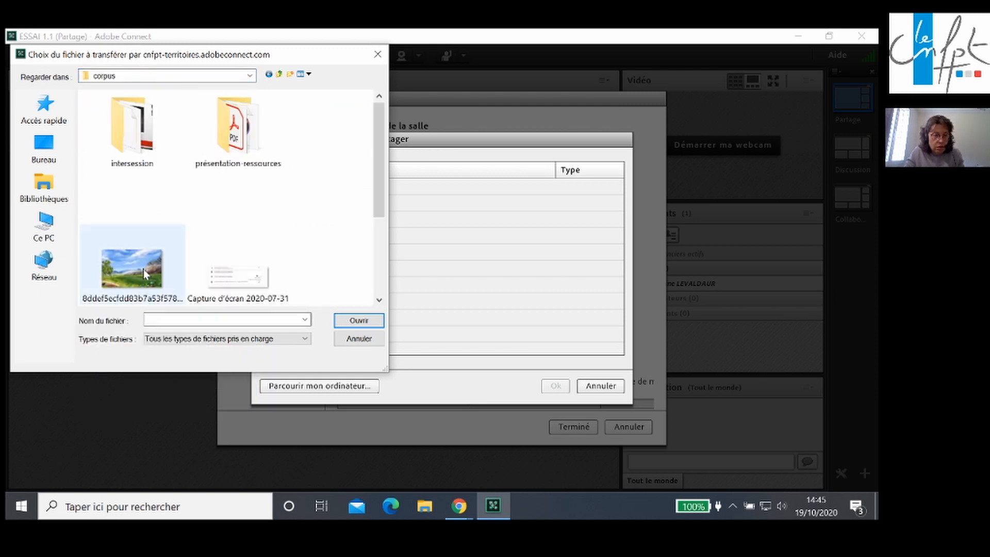
left_click(356, 321)
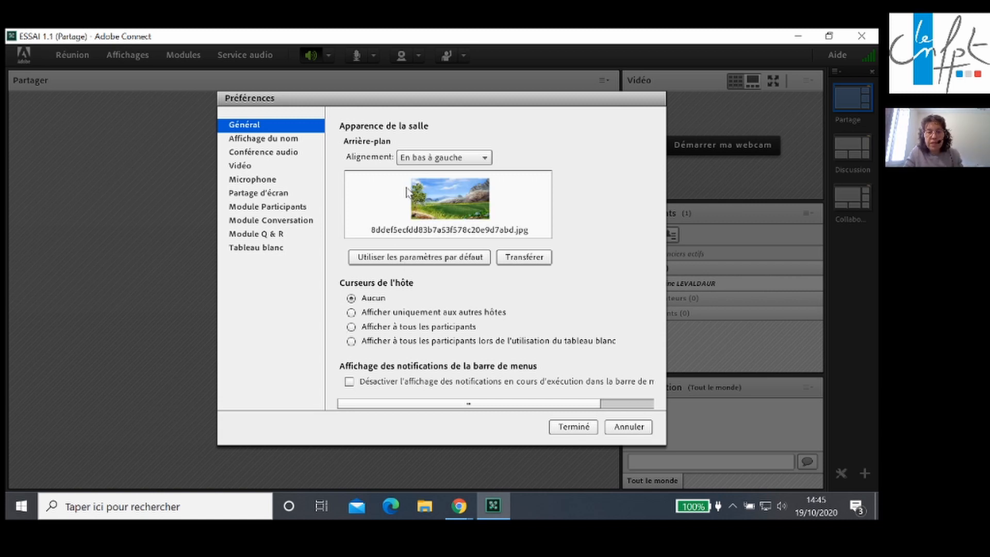
left_click(572, 429)
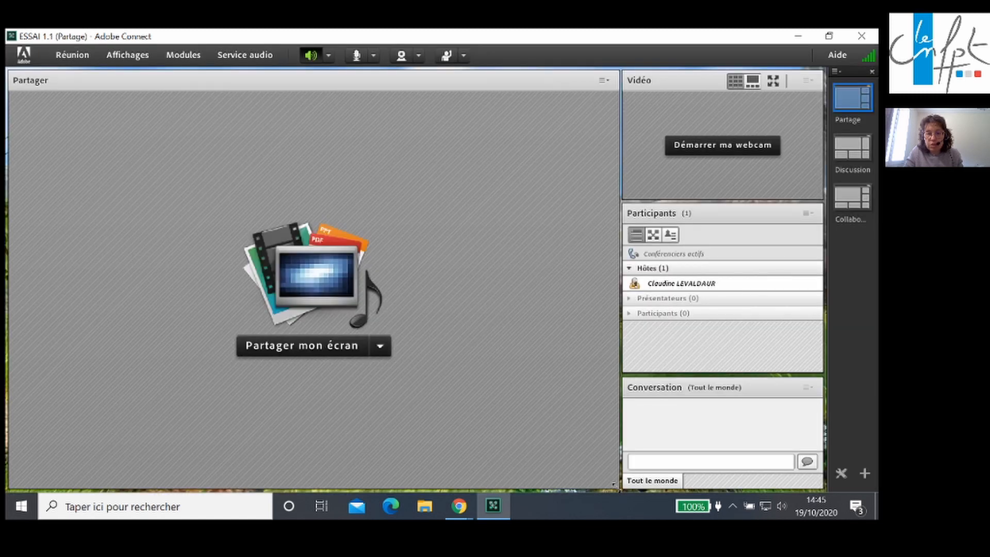
Shrink the Partager pod in width and height, and shift it slightly right and down to reveal the background around it
left_click_drag(617, 487, 505, 348)
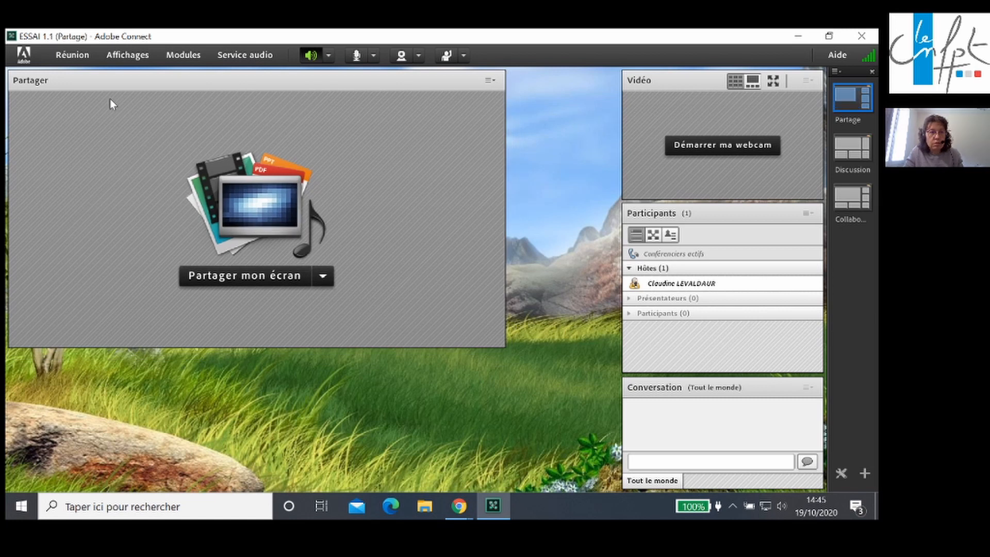
left_click_drag(126, 80, 158, 99)
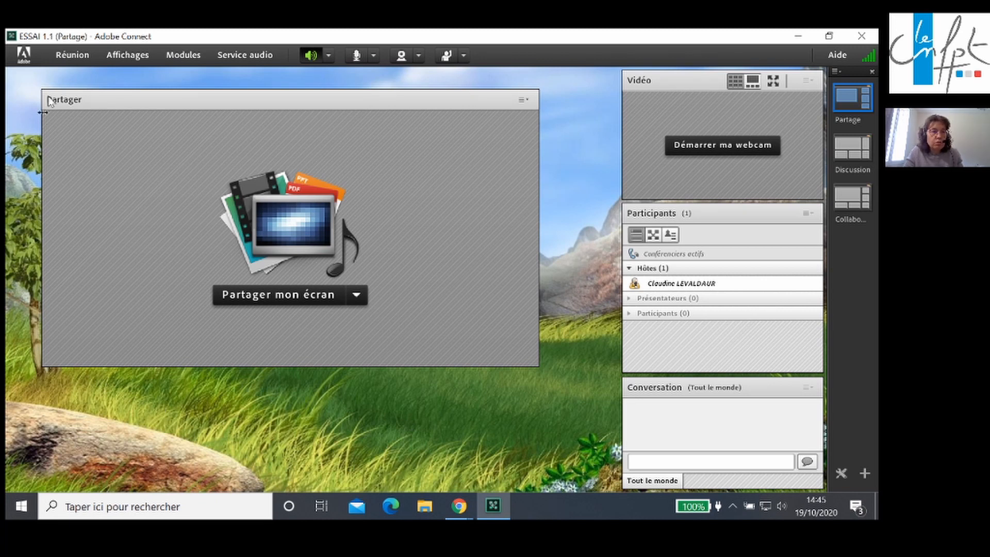
Restore the room's default background in the general preferences and apply the change
left_click(74, 57)
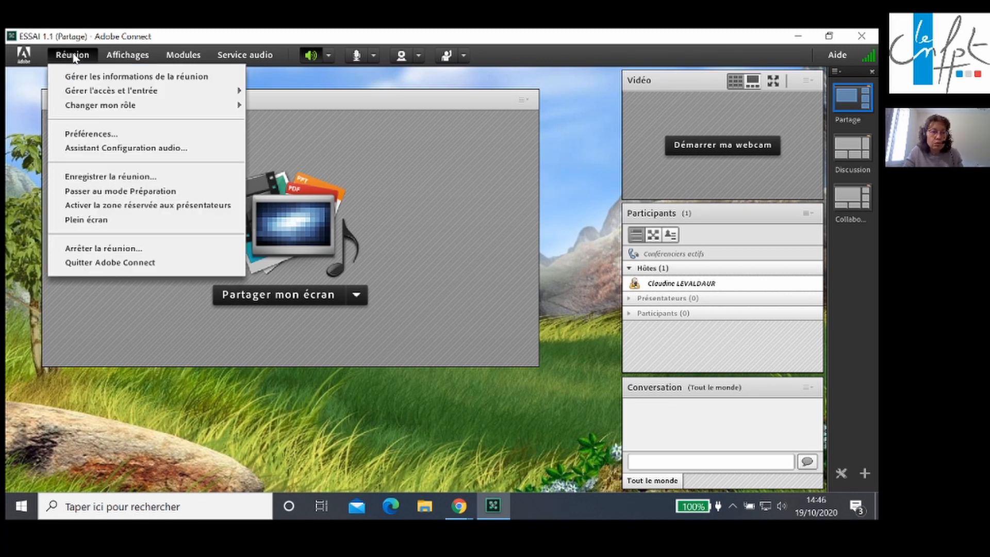
left_click(86, 134)
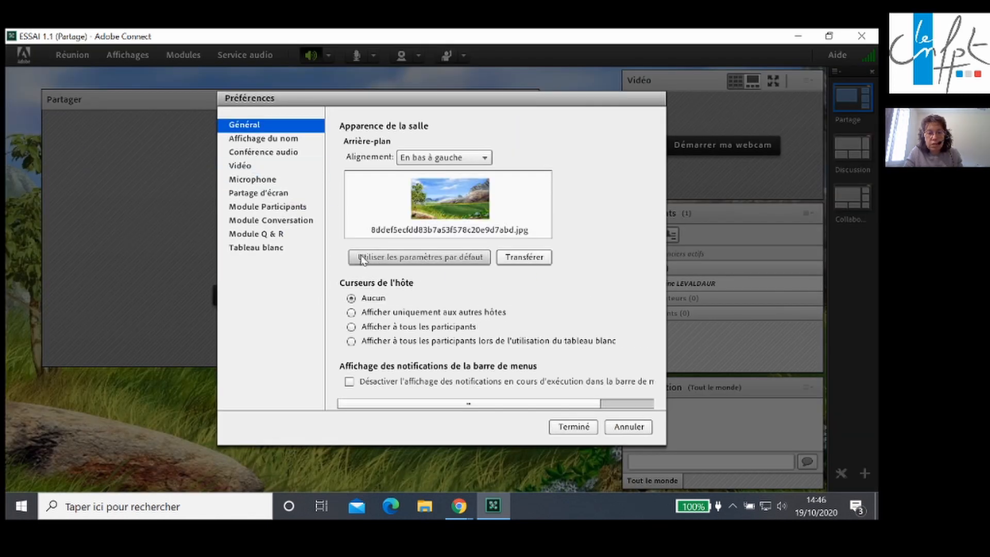
left_click(469, 260)
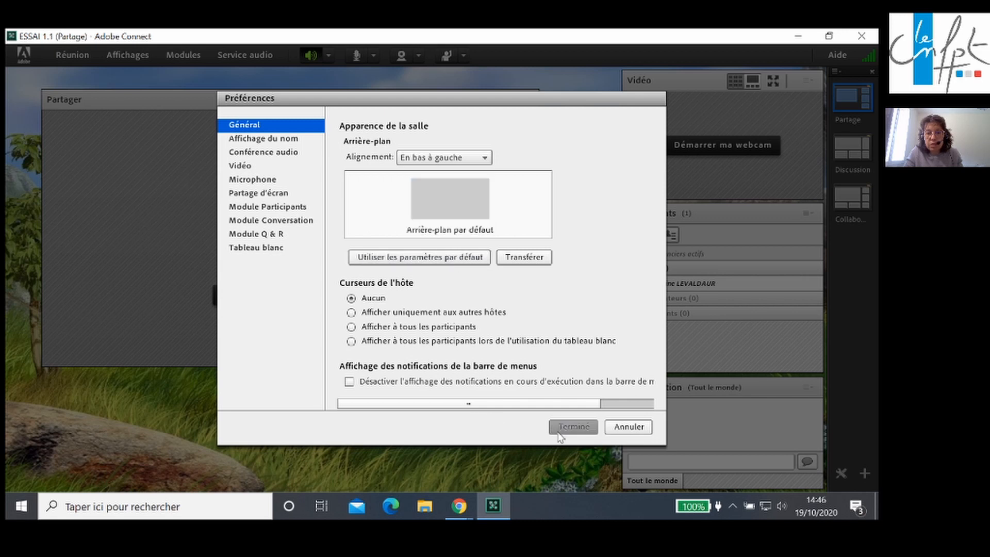
left_click(557, 431)
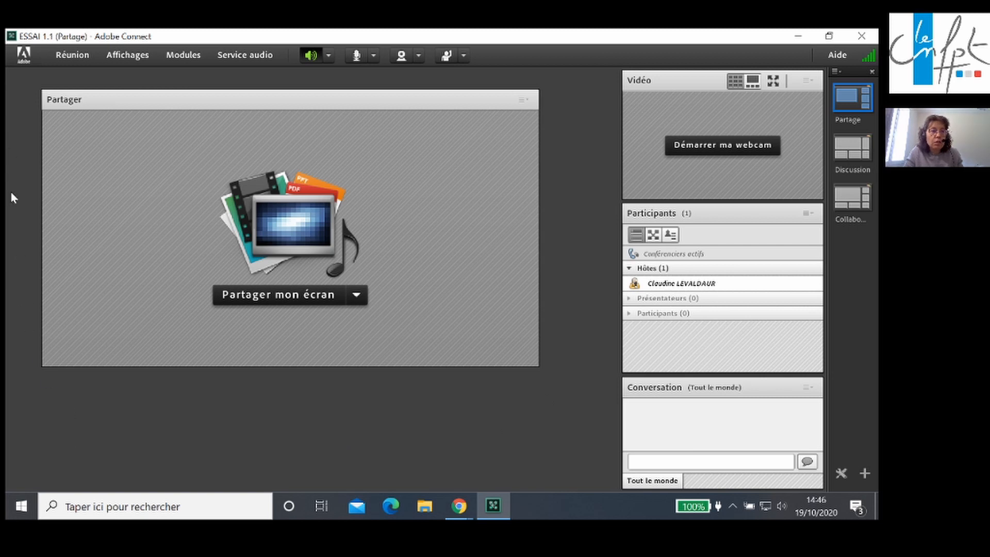
Set the host cursors to be shown to all participants in the general preferences and apply the change
left_click(70, 56)
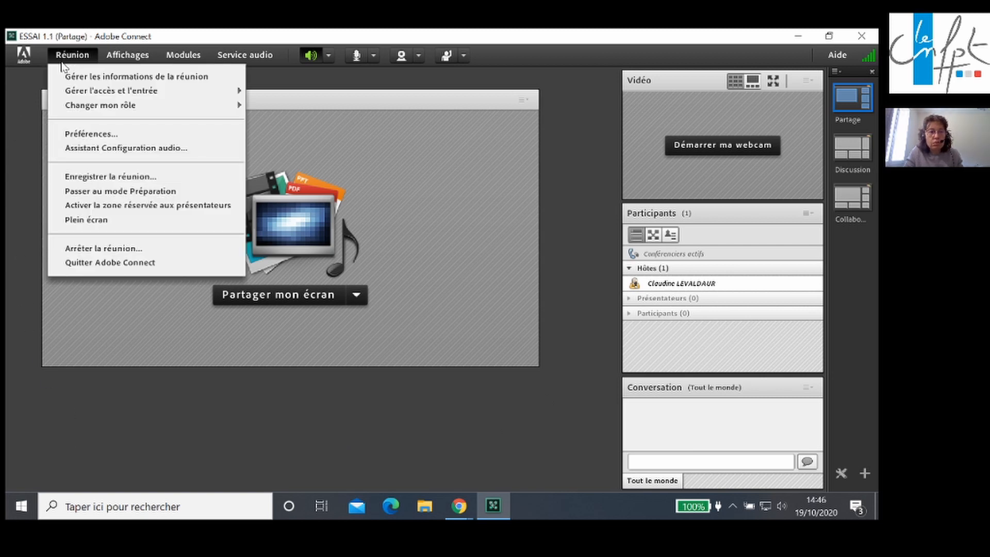
left_click(82, 135)
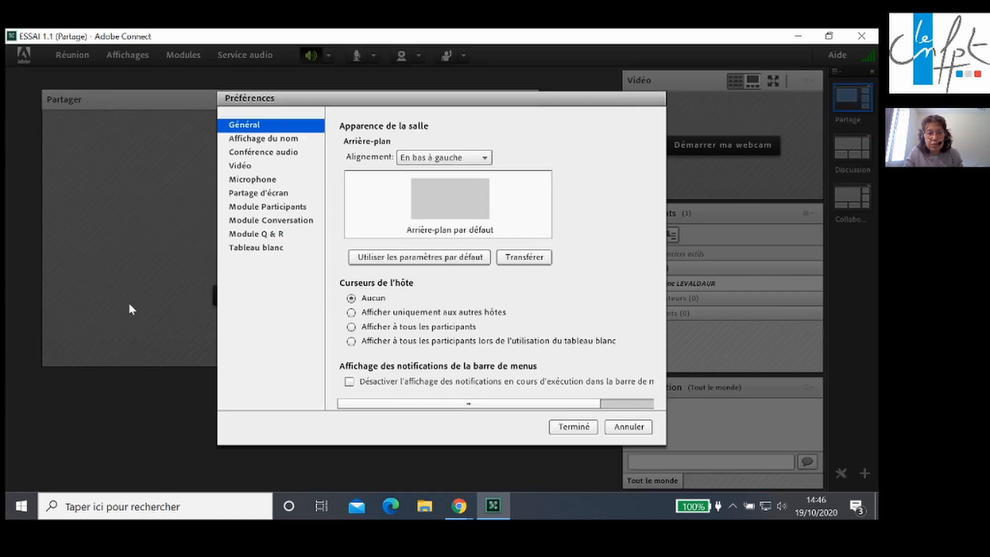
left_click(351, 327)
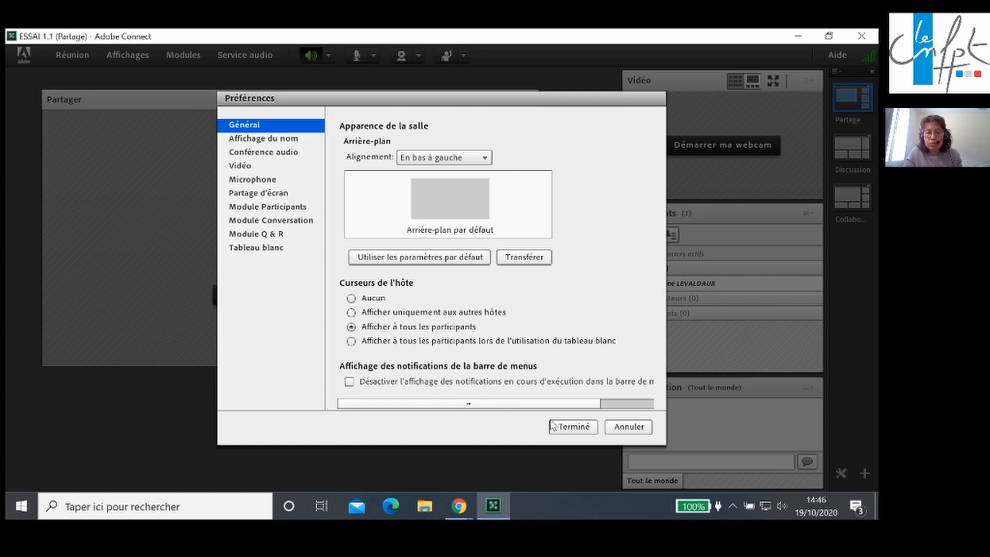
left_click(573, 427)
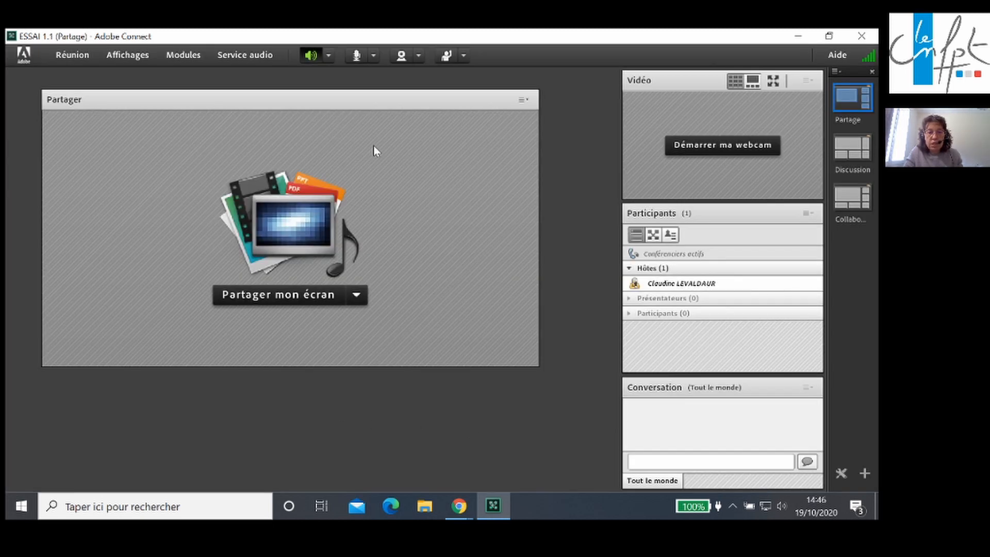
Disable private conversations for participants in the Conversation module preferences
left_click(72, 55)
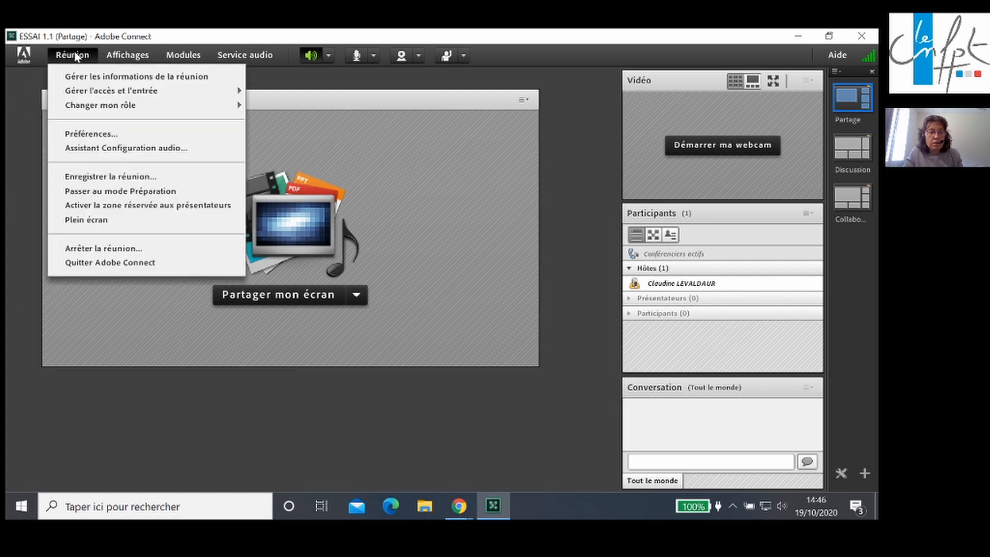
left_click(88, 134)
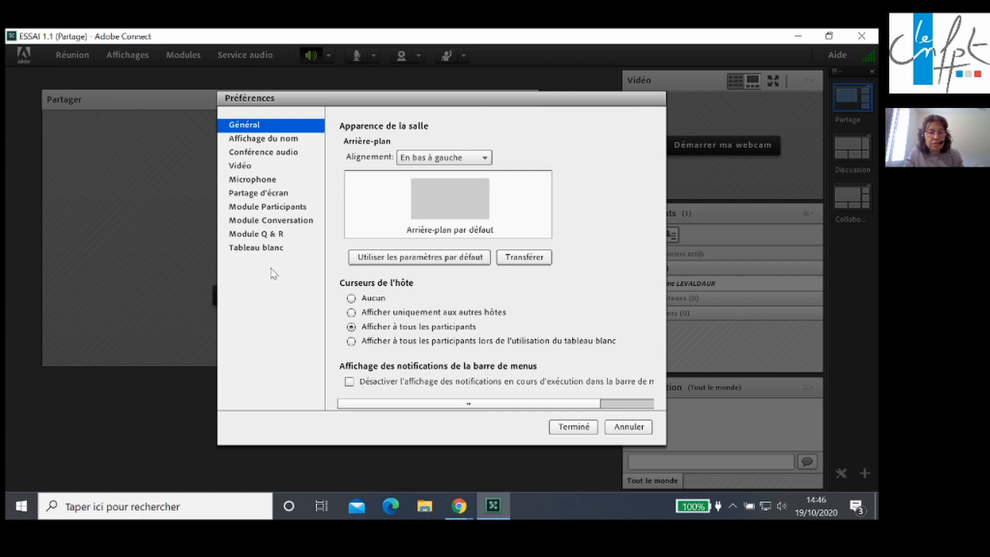
left_click(275, 225)
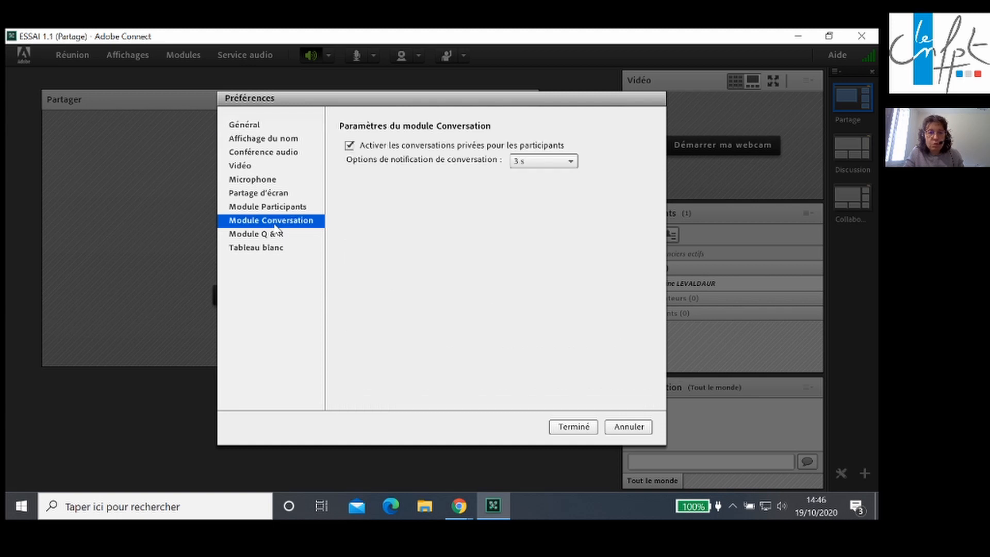
left_click(349, 146)
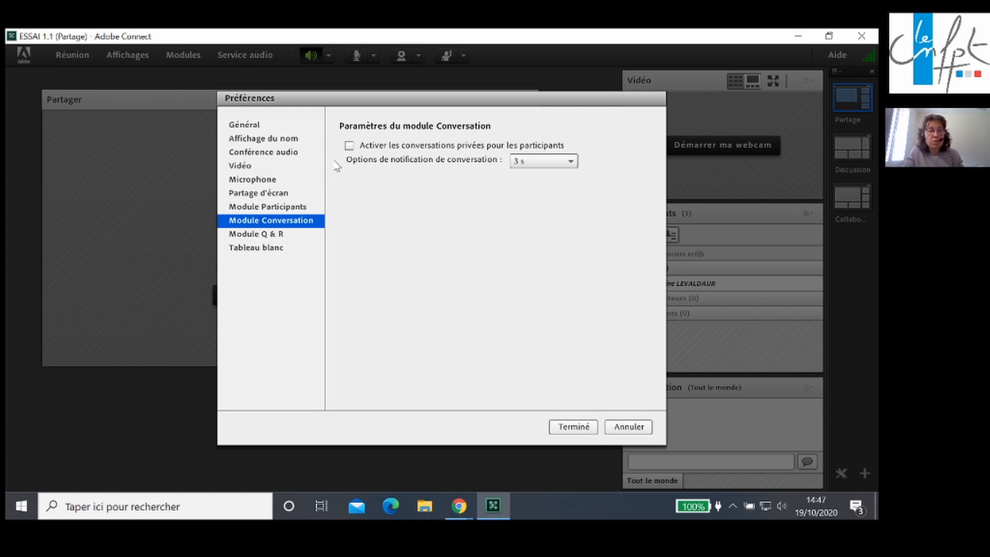
Allow participants to use a microphone in the audio conference preferences and apply the settings
left_click(309, 180)
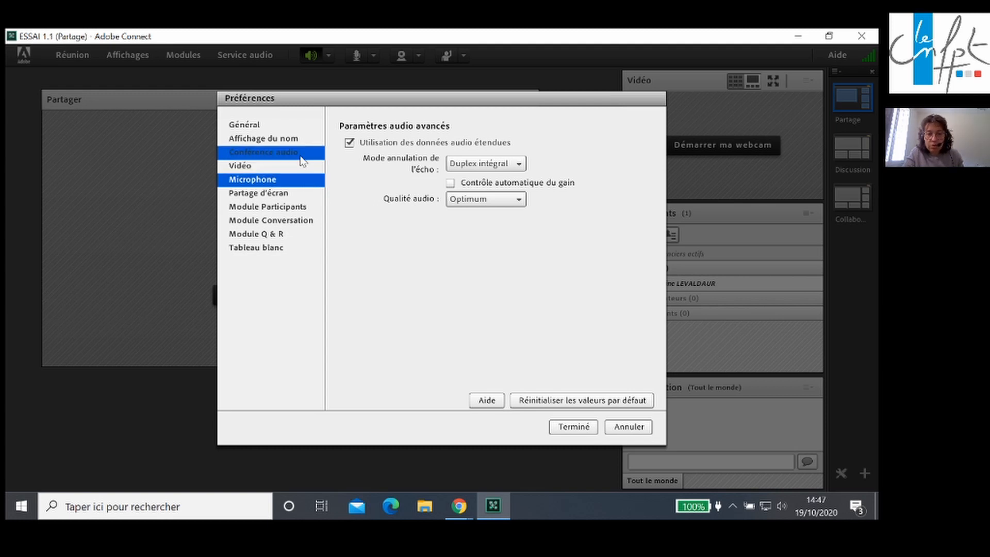
left_click(302, 161)
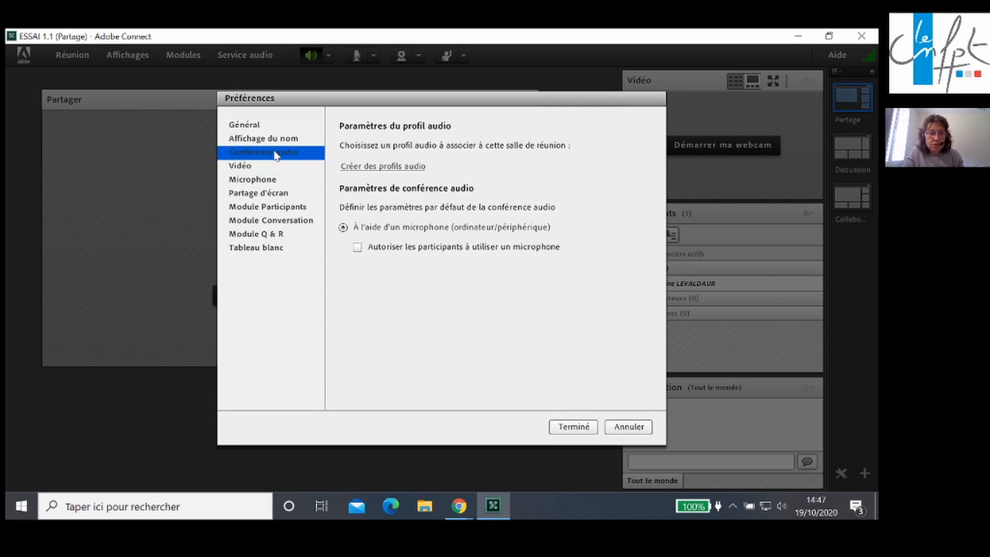
left_click(356, 249)
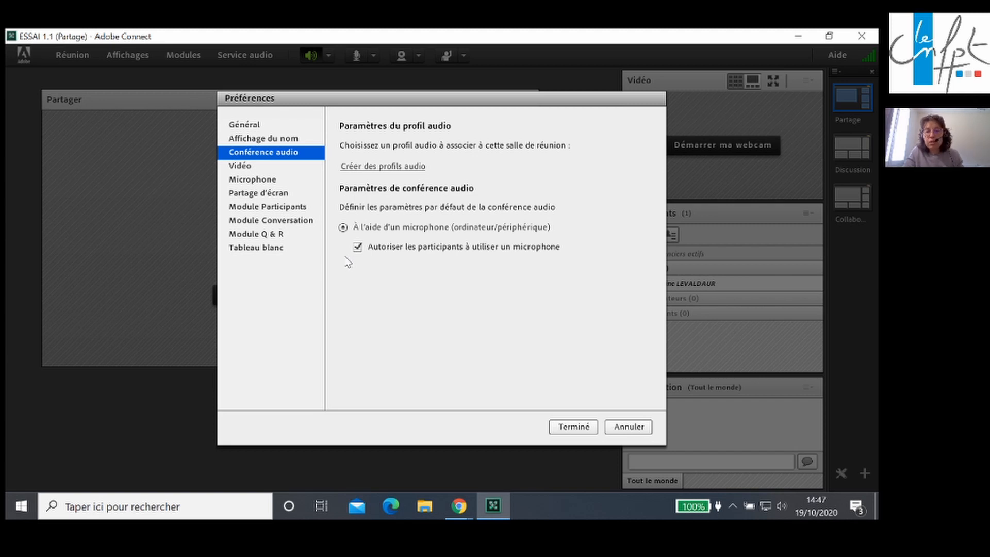
left_click(579, 431)
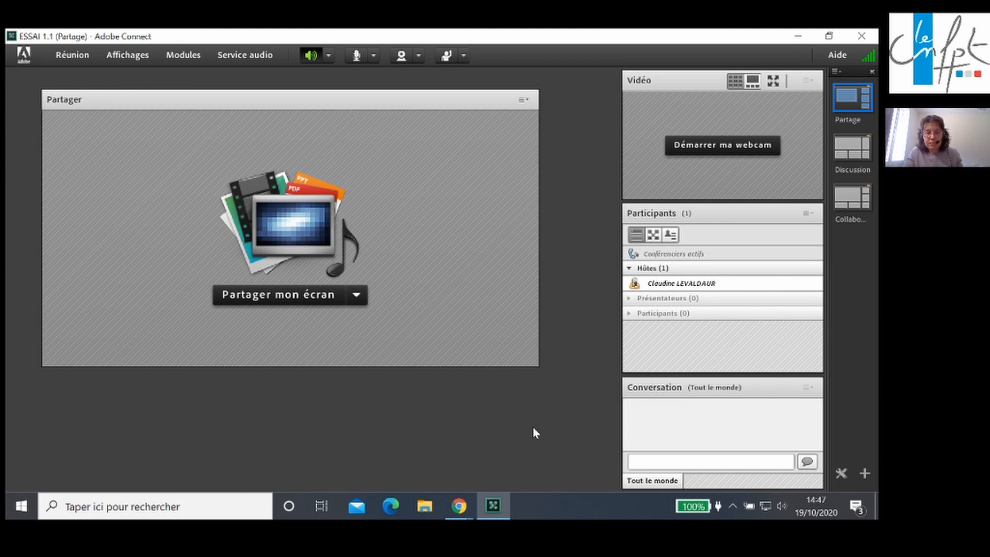
left_click(732, 505)
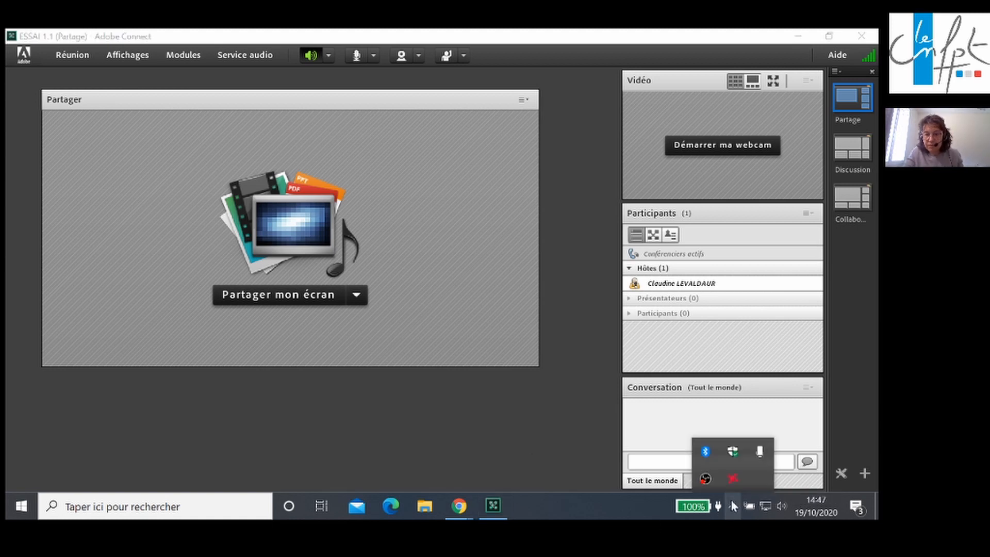